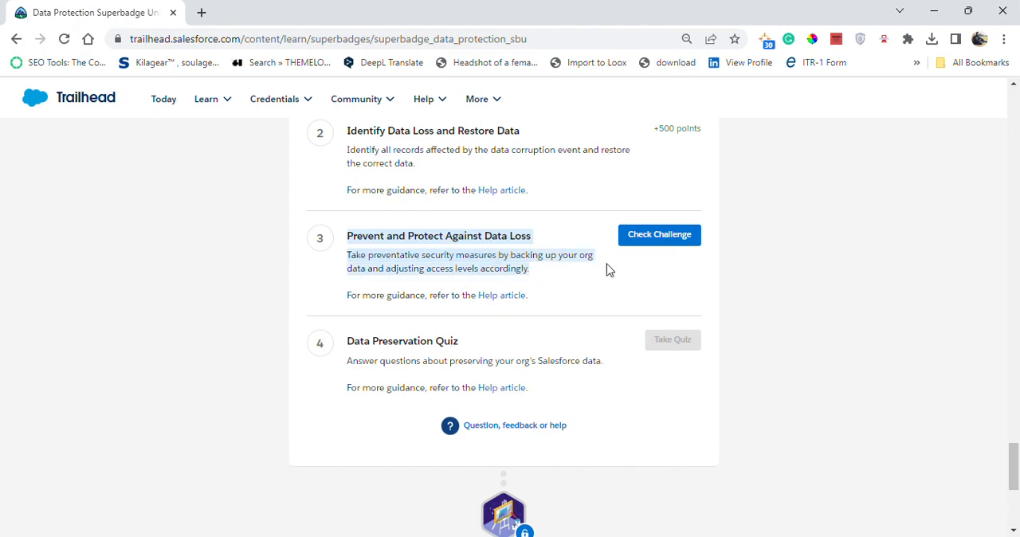
Launch the Salesforce org from the challenge page and open the list of all users in Setup.
scroll(574, 271, "up", 5)
left_click(661, 358)
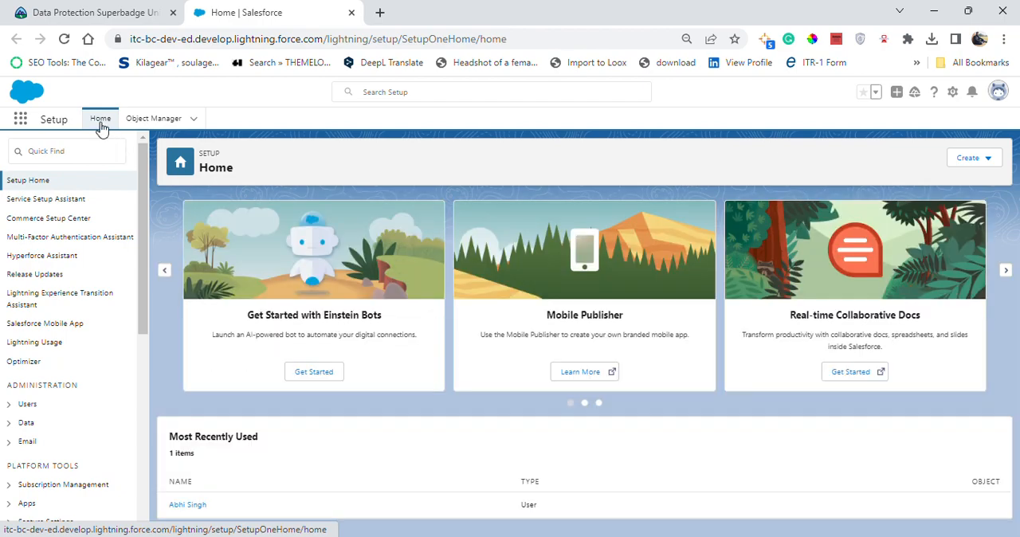
left_click(73, 151)
type("u")
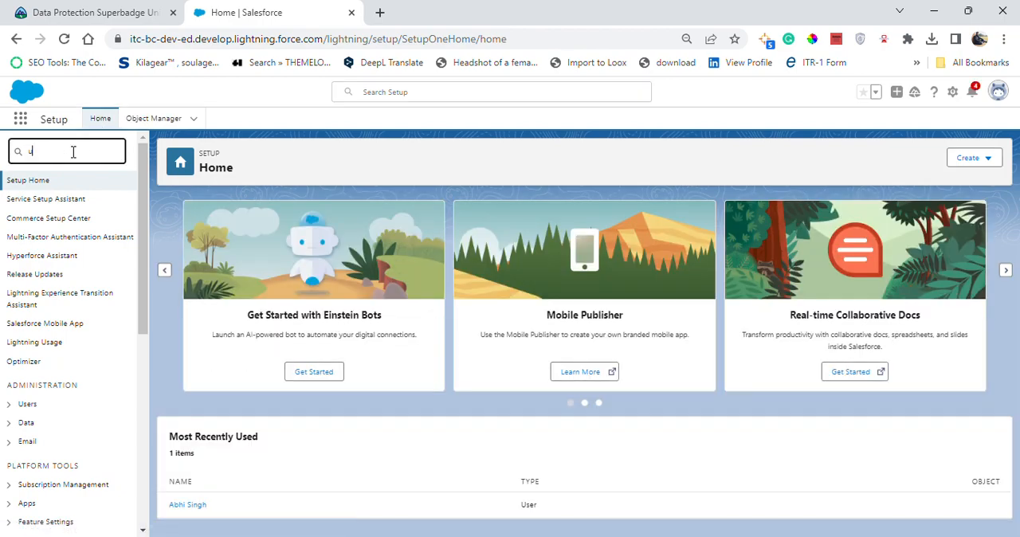
type("ser")
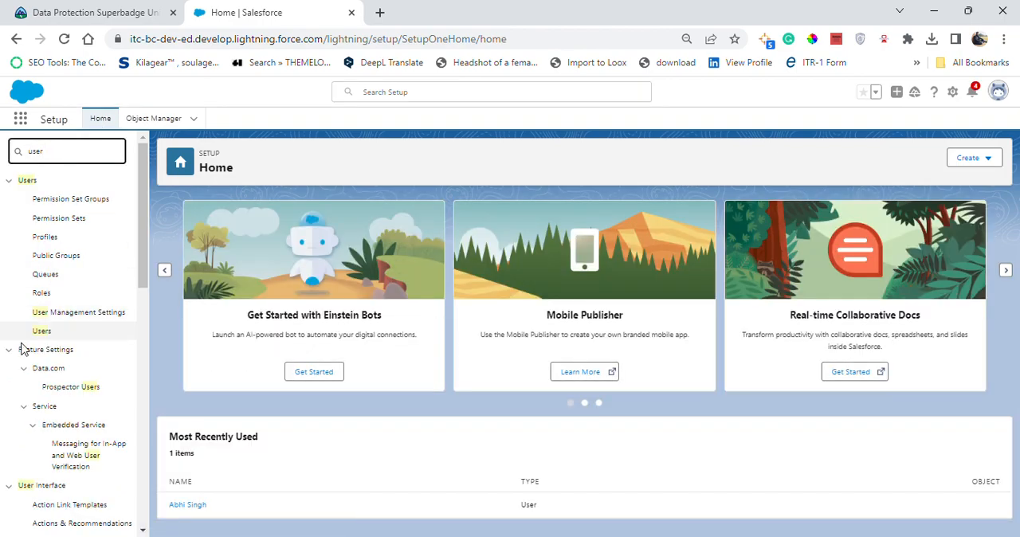
left_click(51, 335)
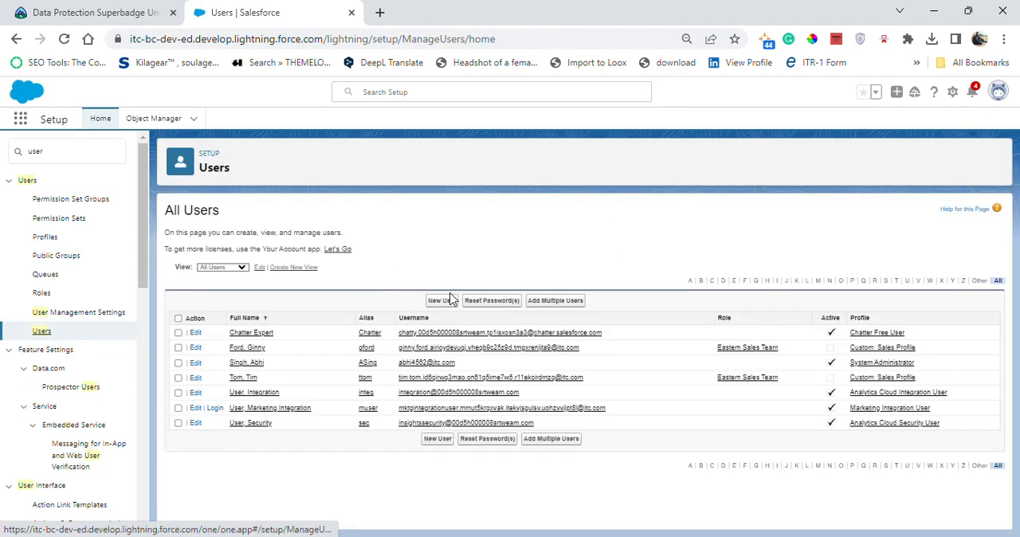
Open the Marketing Integration User record and open the permission set assigned to it.
key("ctrl+plus")
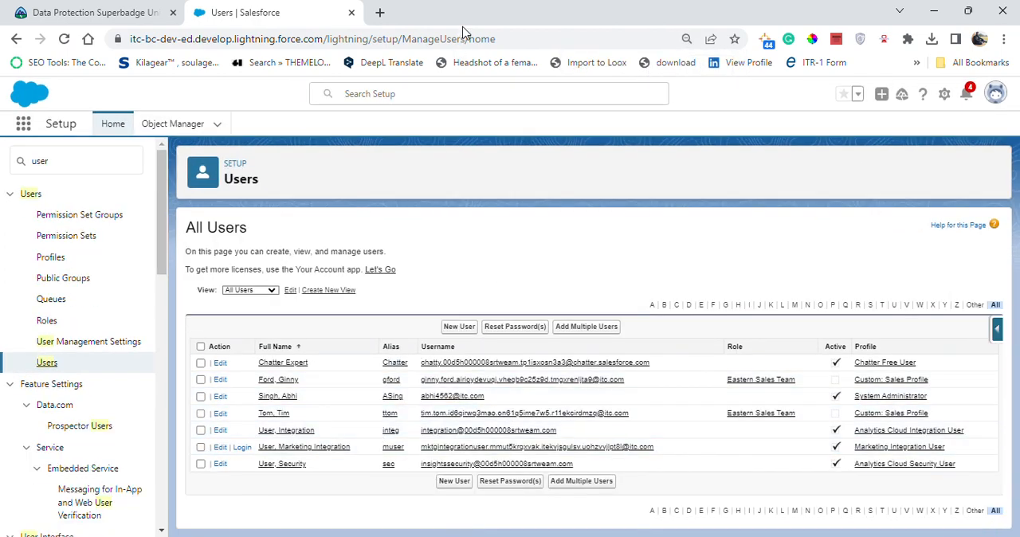
left_click(296, 448)
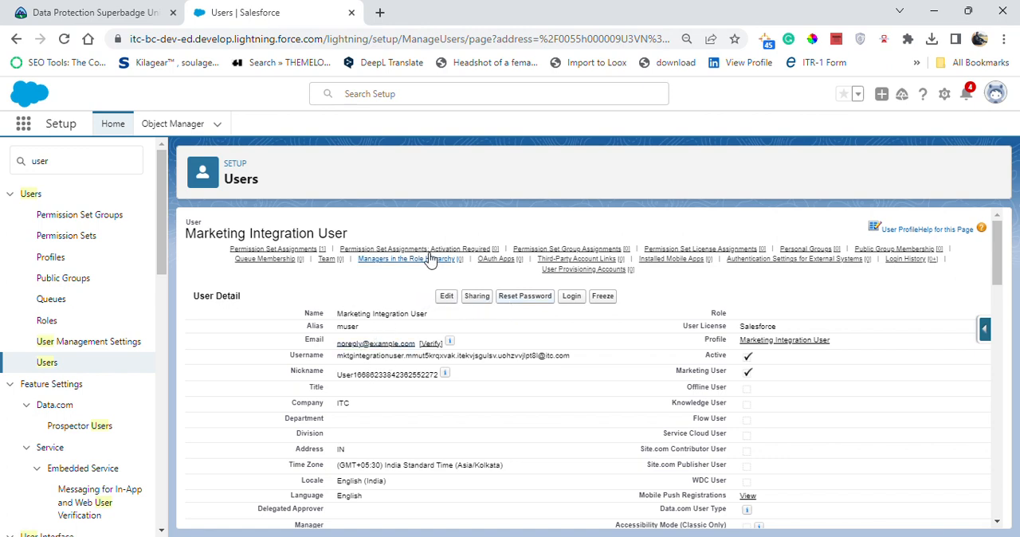
mouse_move(311, 250)
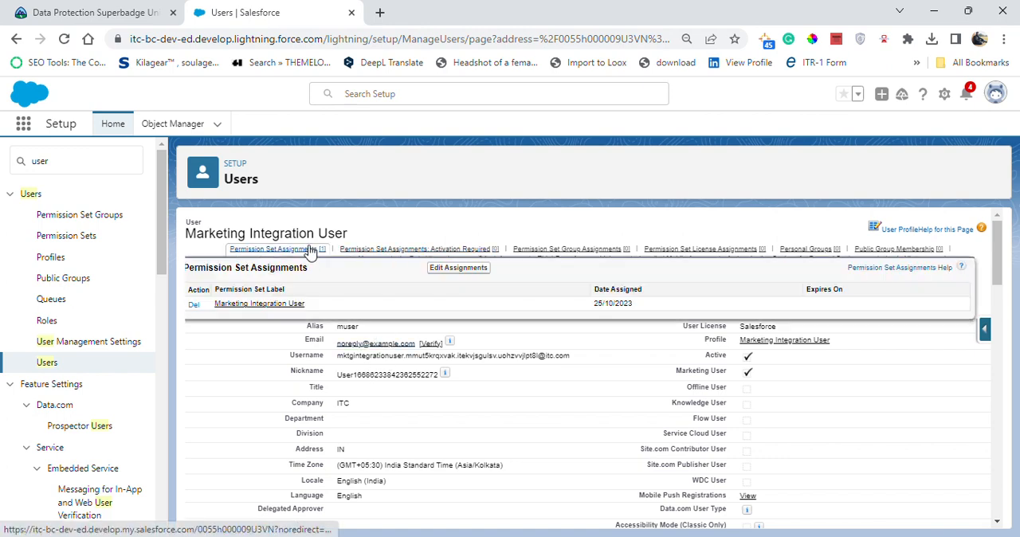
left_click(311, 250)
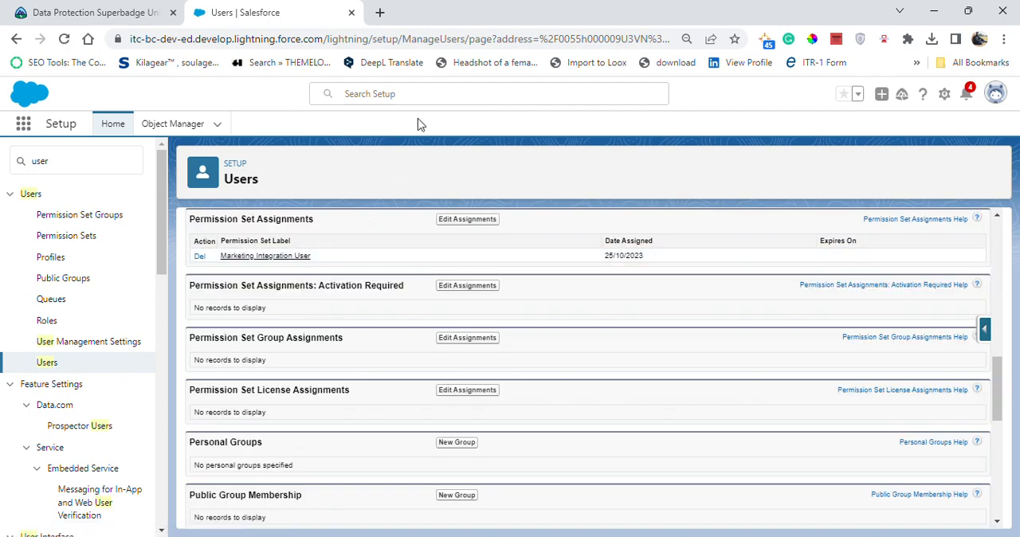
left_click(258, 255)
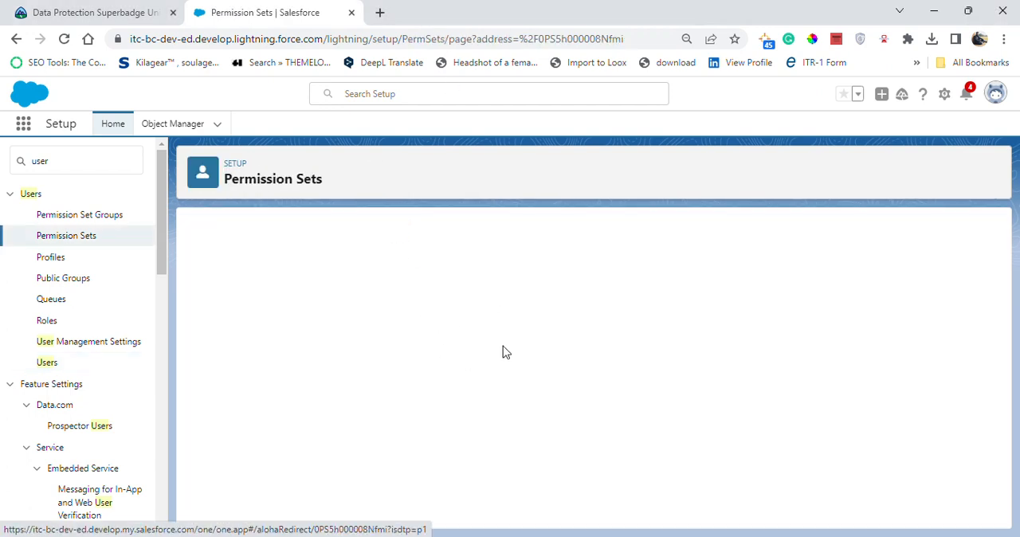
Look over the Marketing Integration User permission set and open its Object Settings.
scroll(501, 320, "down", 5)
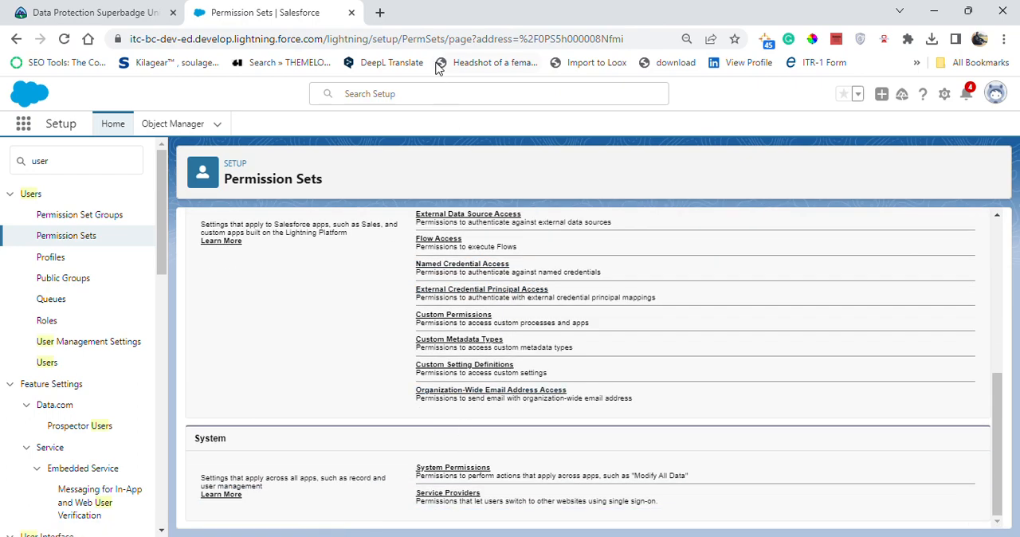
scroll(466, 303, "up", 5)
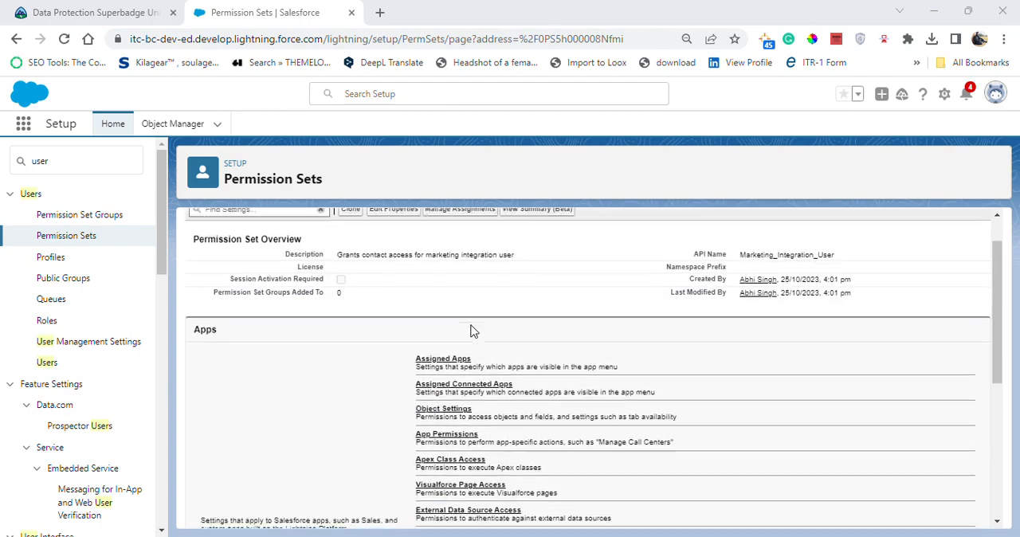
scroll(458, 436, "up", 1)
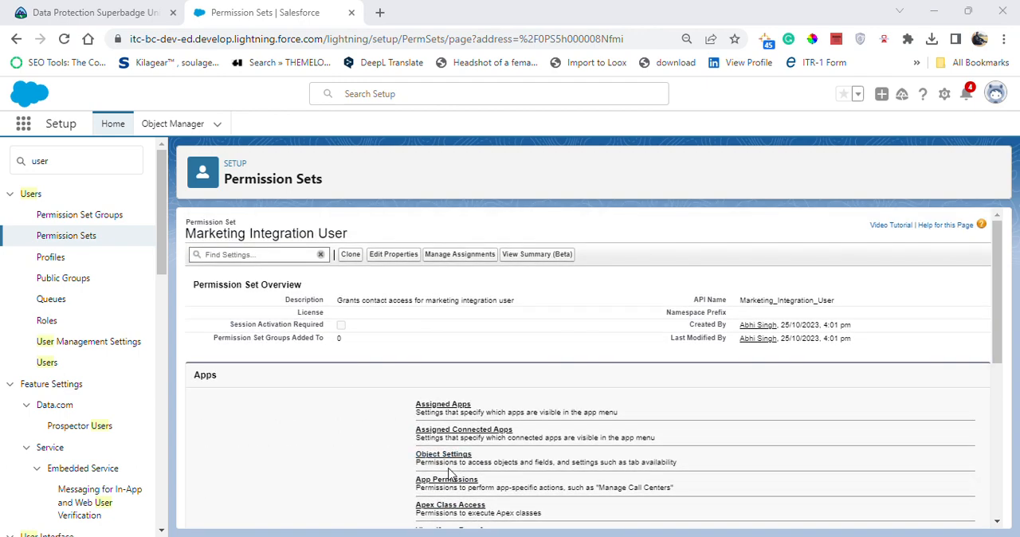
left_click(443, 455)
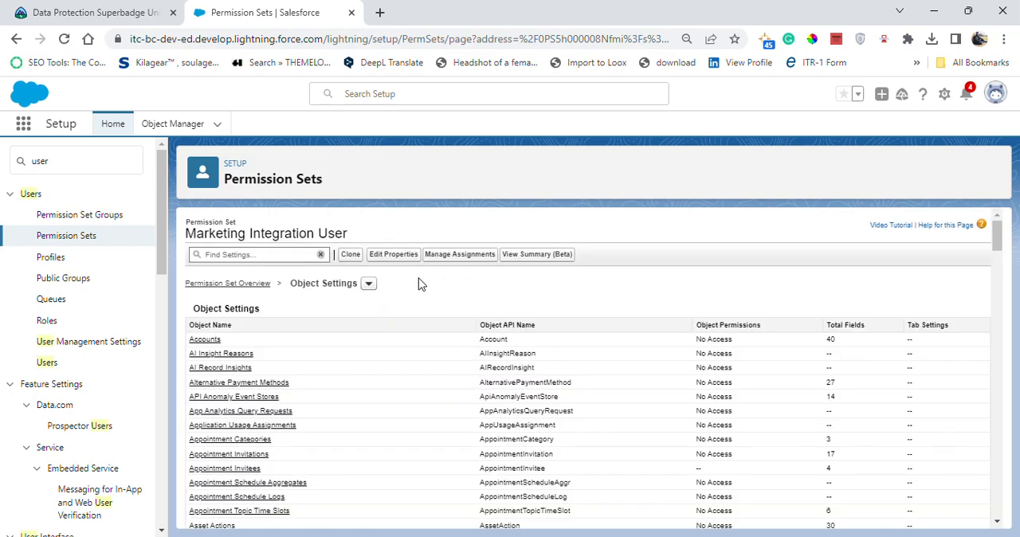
Find the Contacts object in the permission set's object settings and open its permissions.
scroll(398, 335, "down", 7)
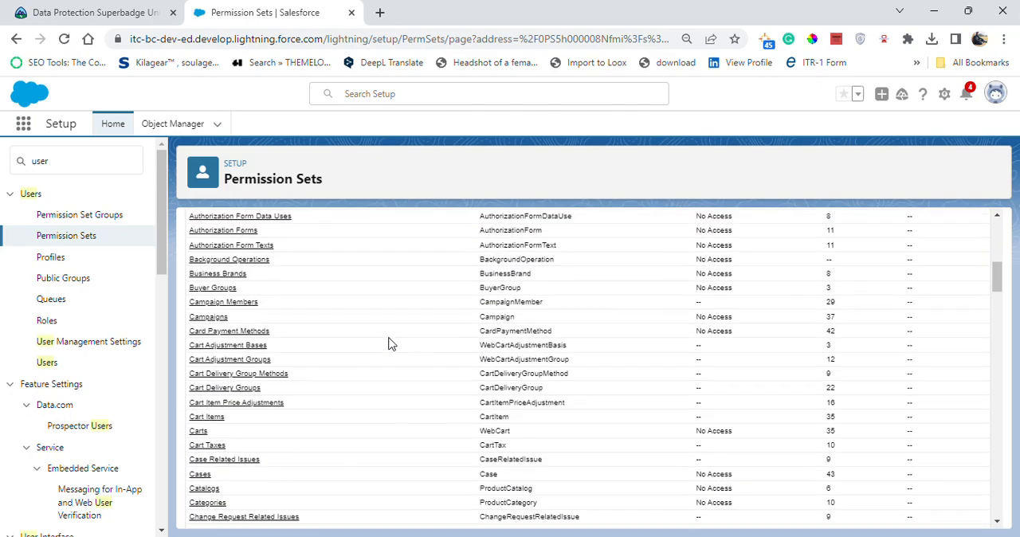
scroll(390, 318, "up", 7)
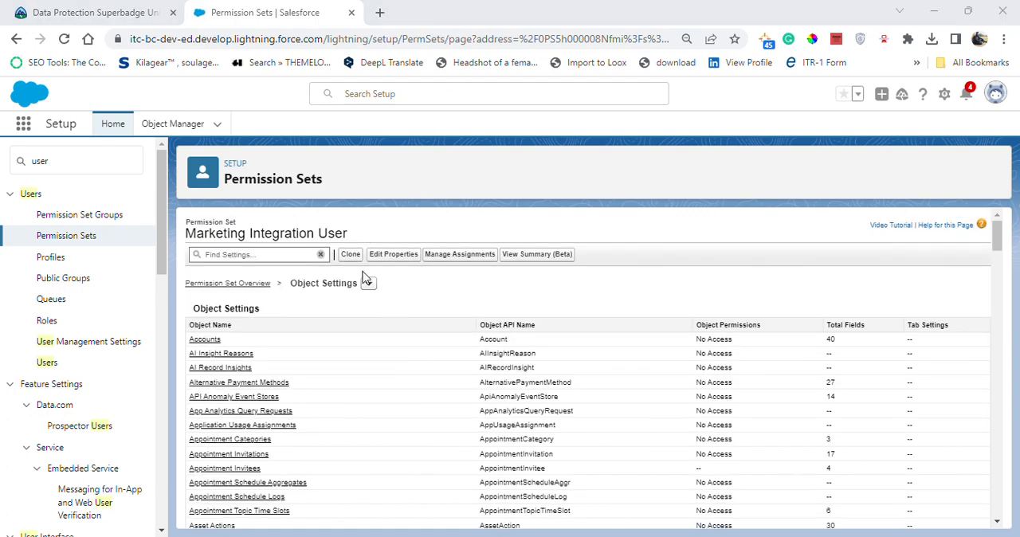
scroll(239, 391, "down", 1)
scroll(239, 390, "down", 8)
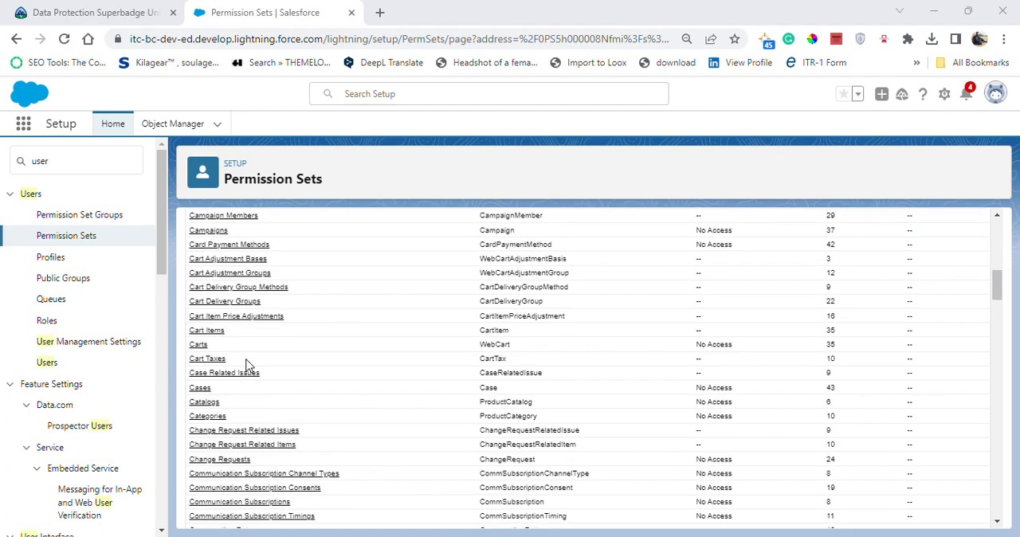
scroll(247, 383, "down", 3)
scroll(249, 460, "down", 3)
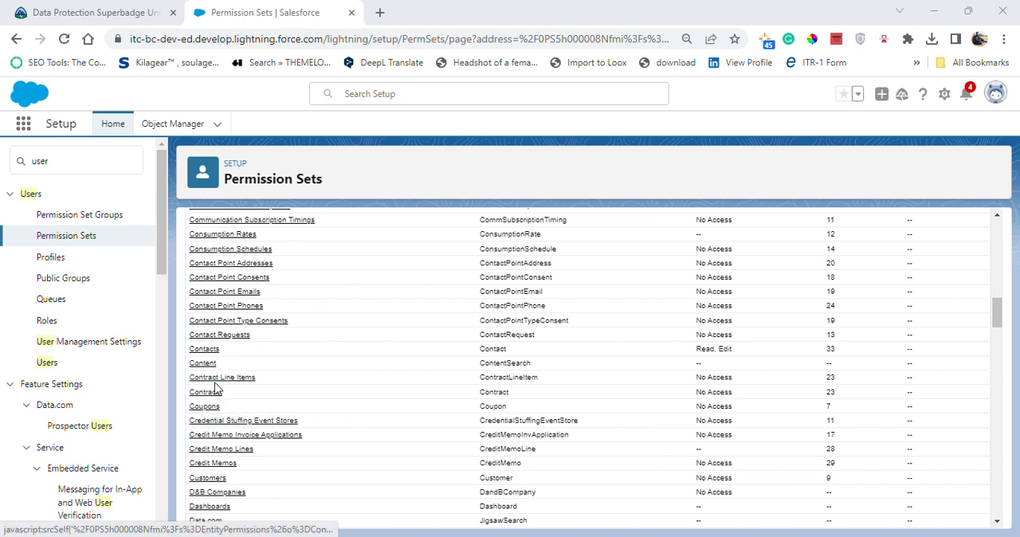
left_click(206, 353)
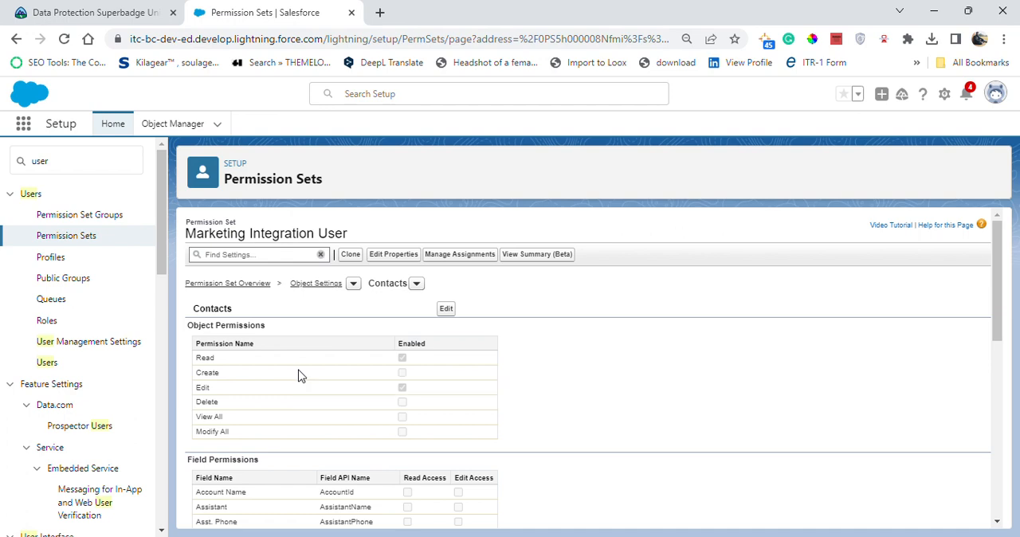
Remove Edit Access for the Email field in the Contacts permissions and save the permission set.
left_click(447, 309)
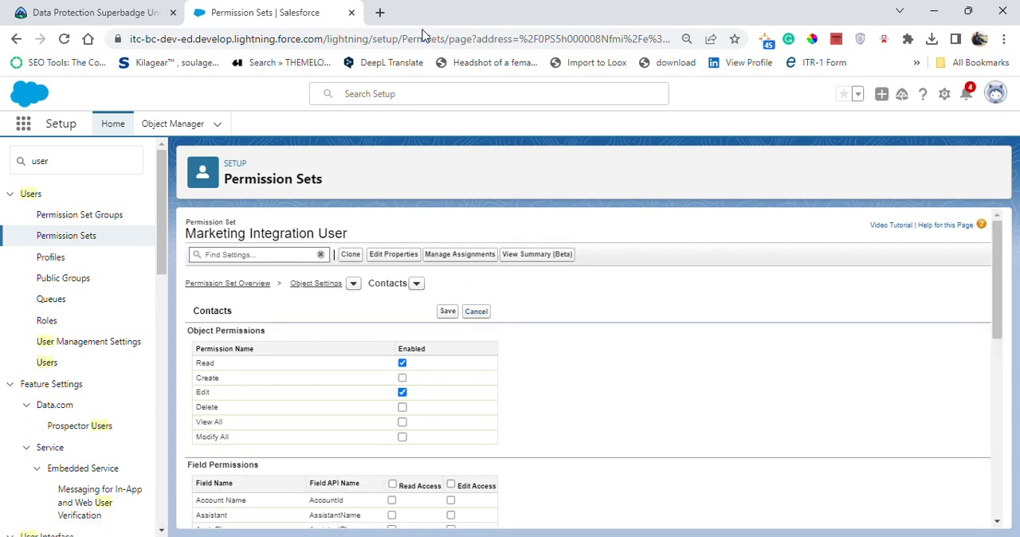
scroll(524, 392, "down", 3)
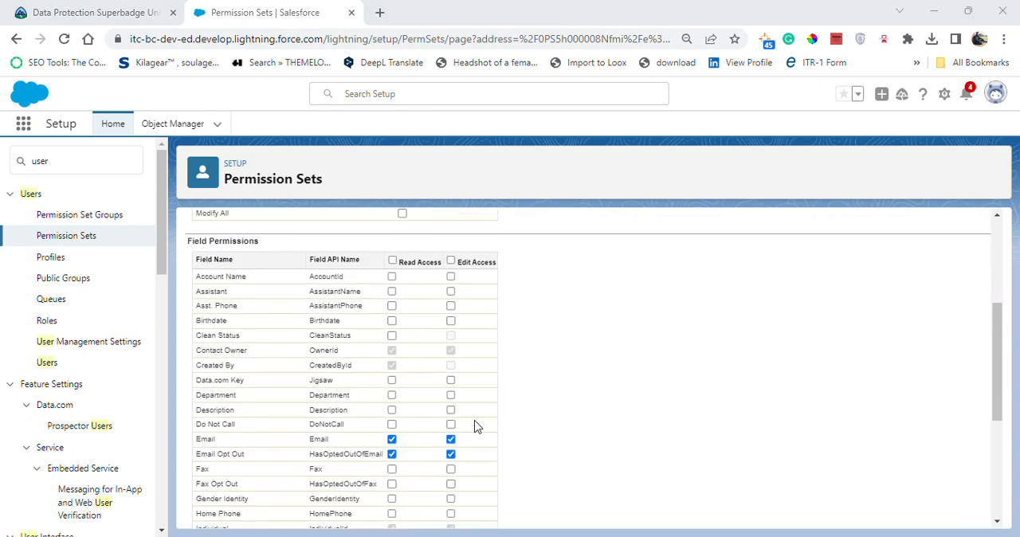
left_click(451, 439)
scroll(522, 440, "up", 3)
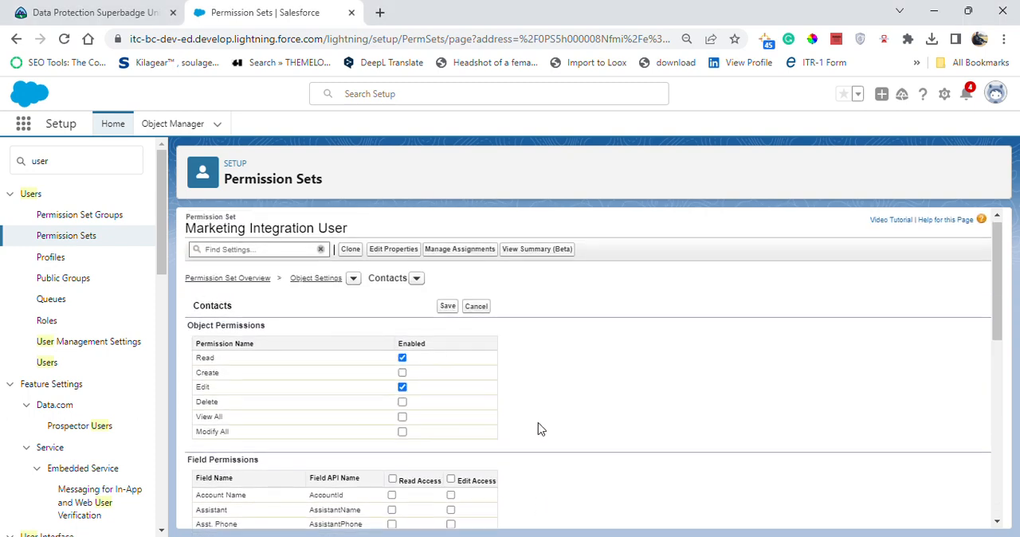
left_click(447, 312)
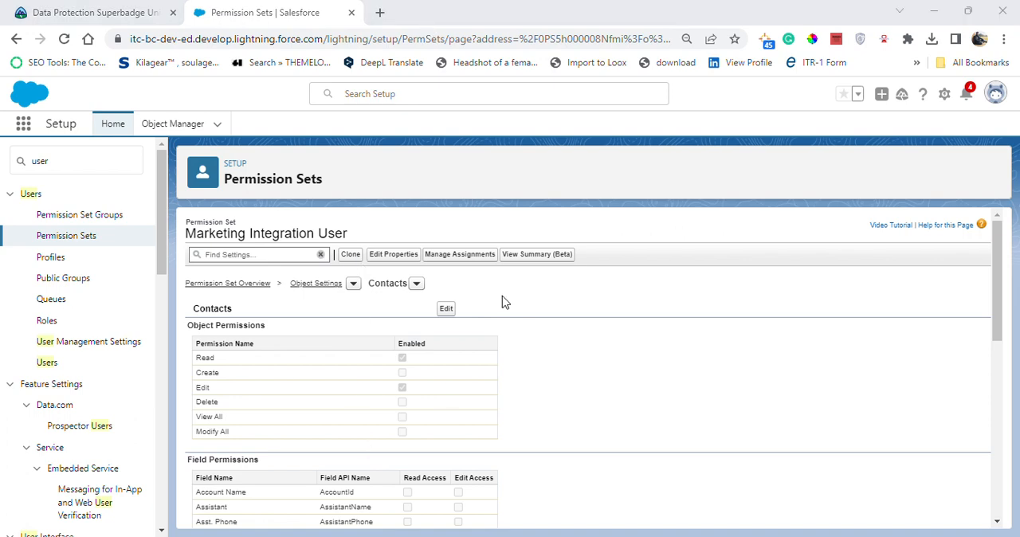
Find Data Export in Setup and start scheduling a data export.
double_click(53, 167)
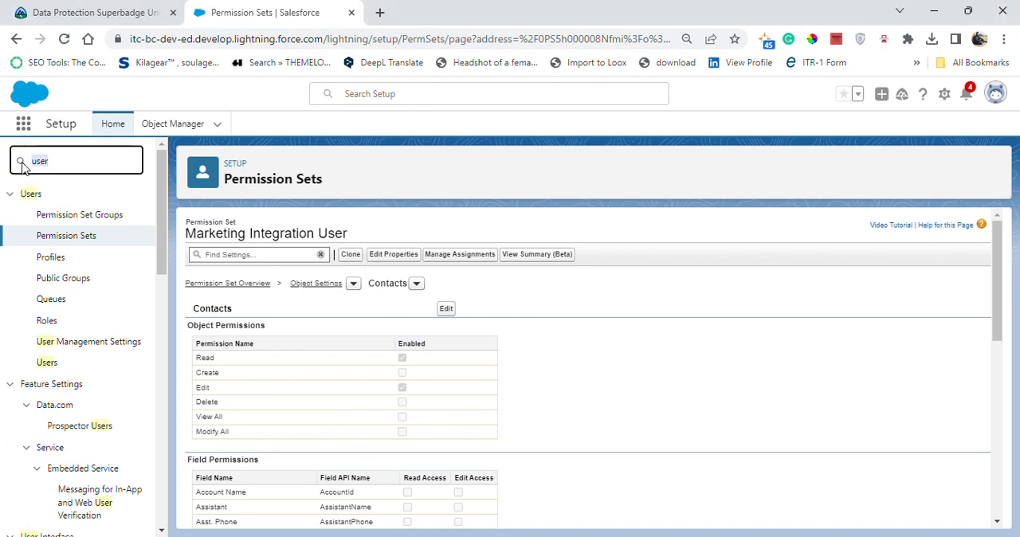
type("c")
type("ata")
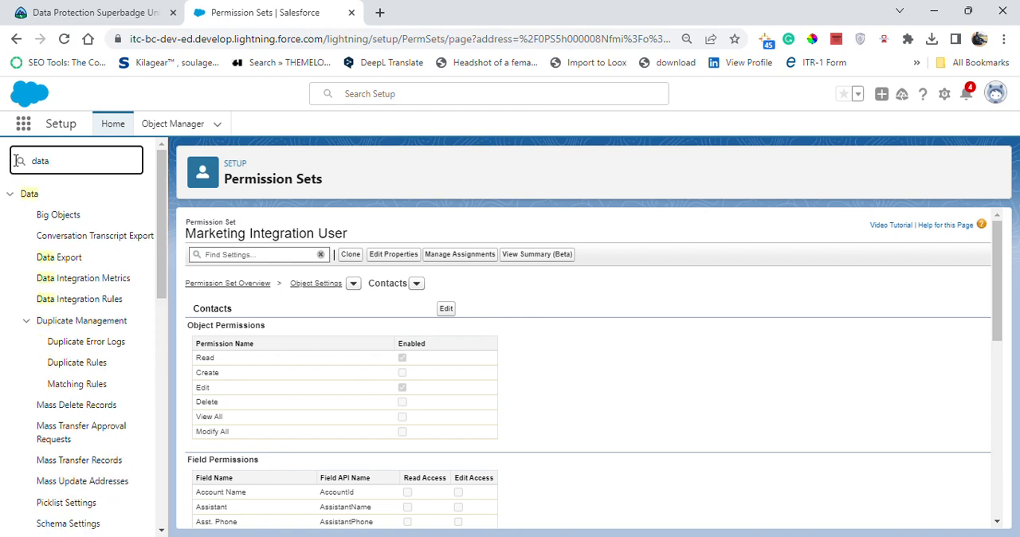
type(" ex")
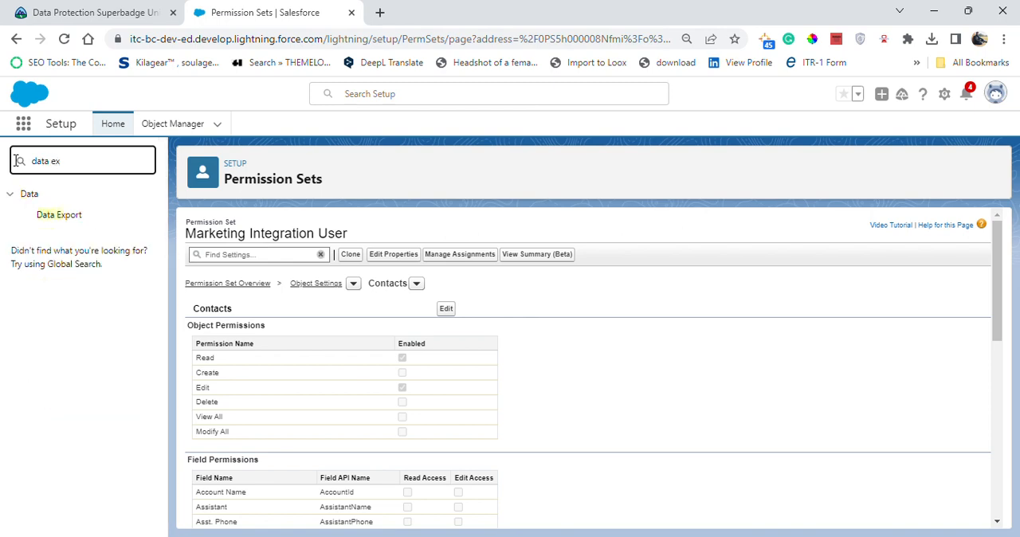
left_click(55, 217)
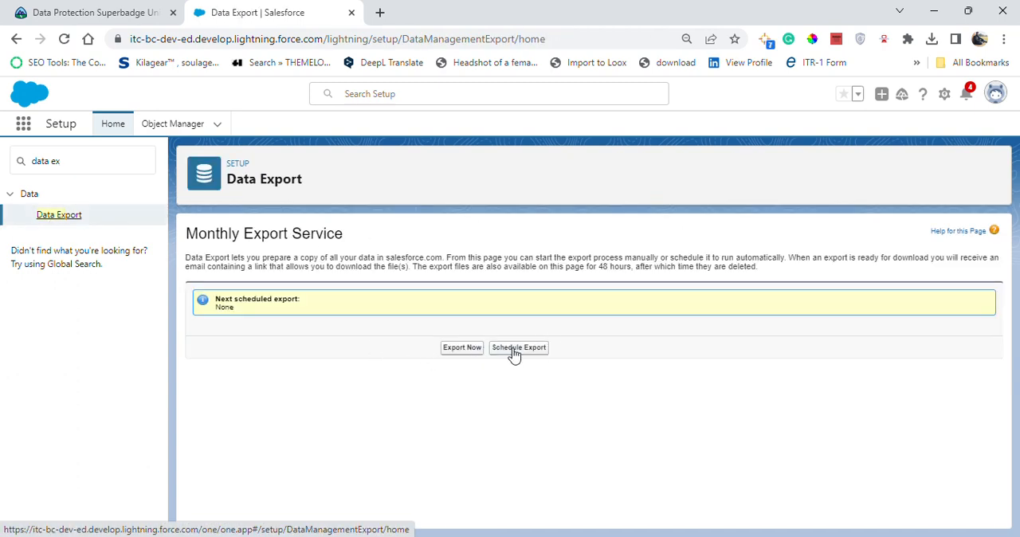
left_click(515, 351)
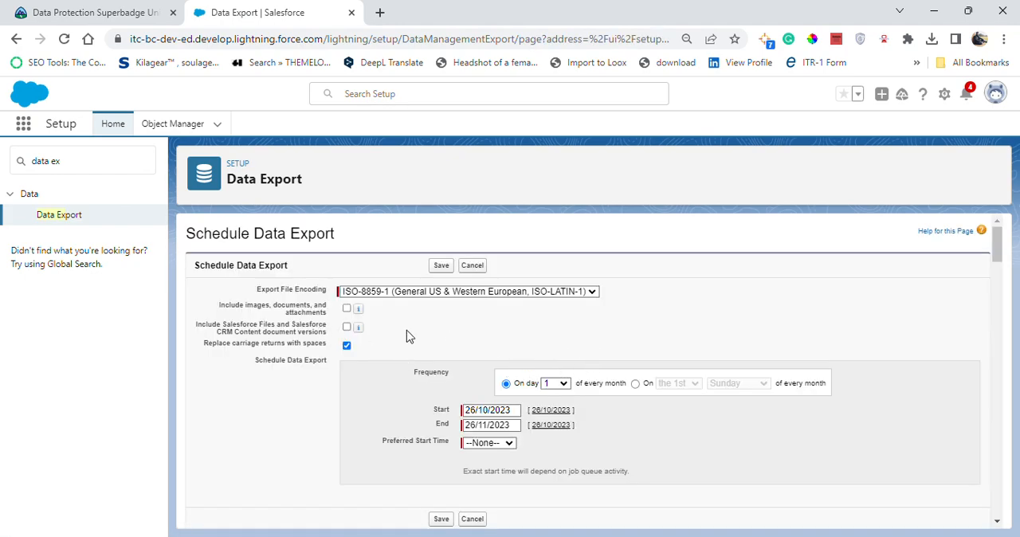
Set the scheduled export's frequency to the last day of every month.
left_click(568, 383)
scroll(549, 343, "down", 4)
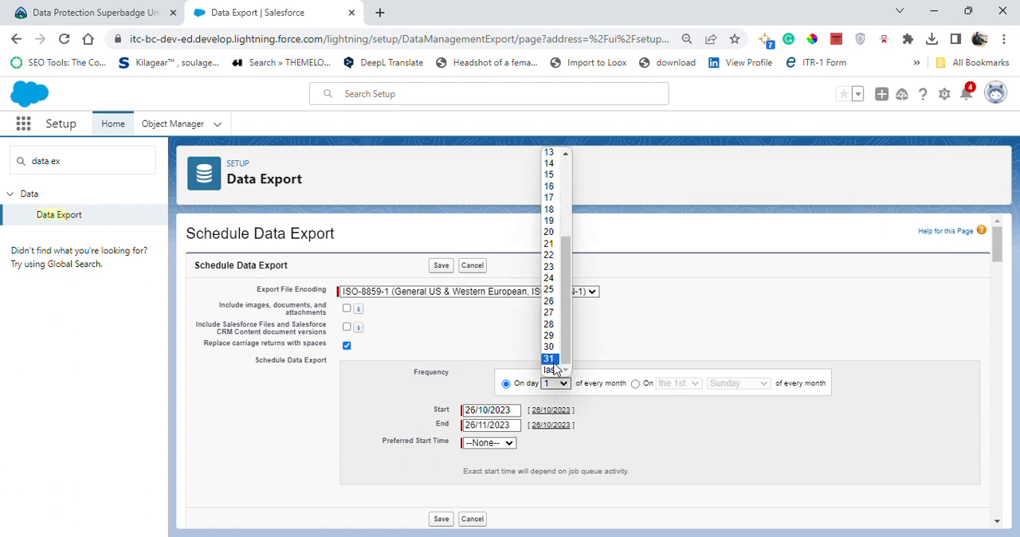
left_click(551, 369)
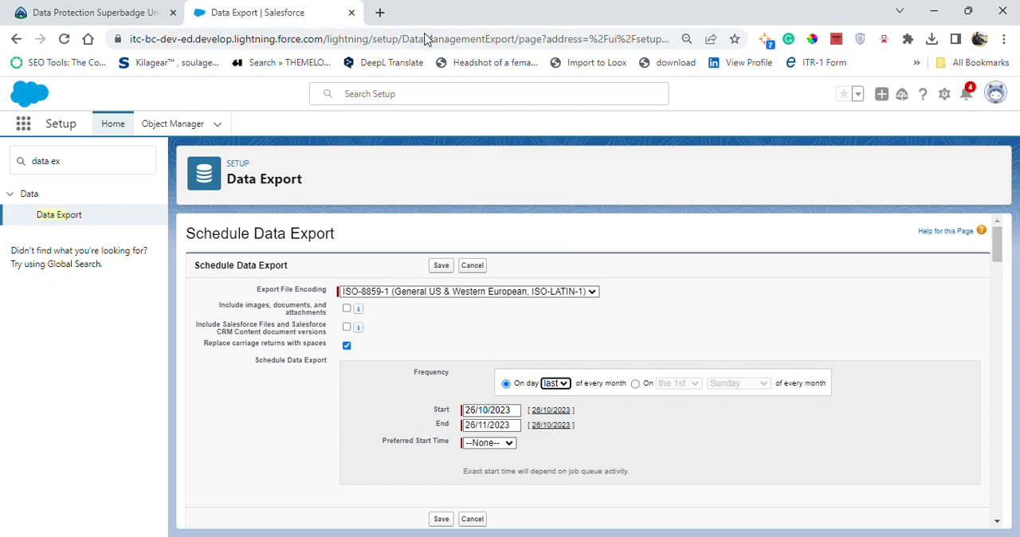
Set the scheduled export's end date to 26/10/2023 and its preferred start time to 12:00 am.
left_click(511, 426)
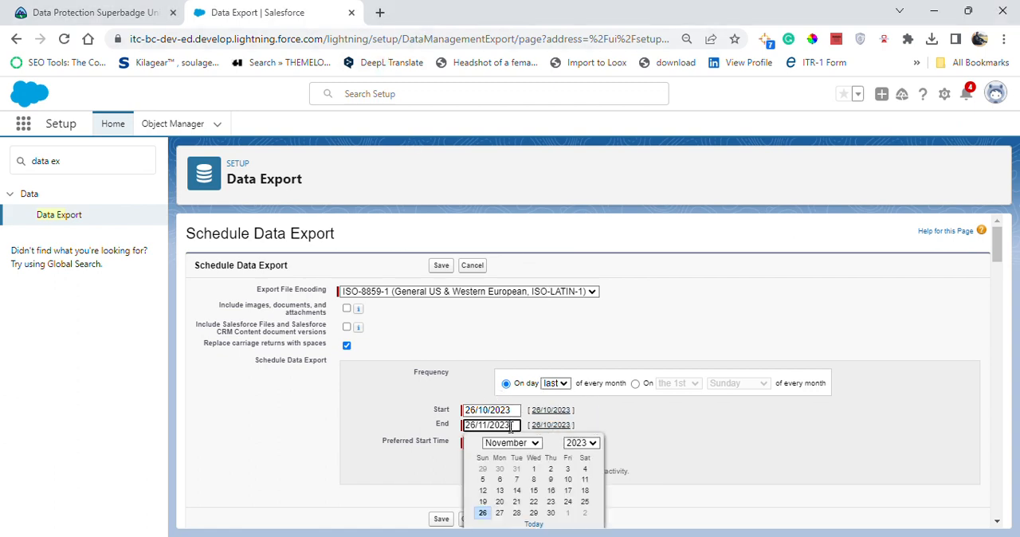
left_click(535, 443)
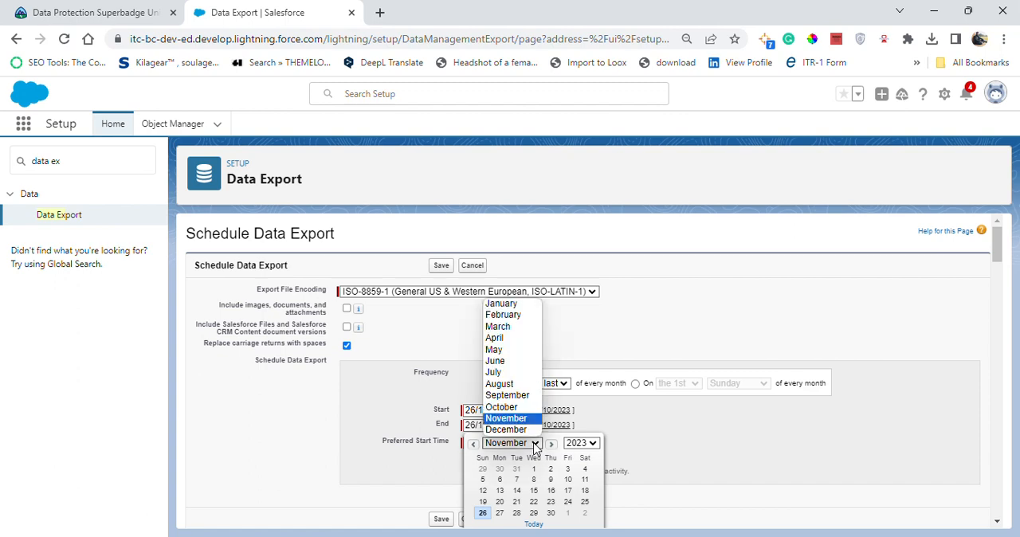
left_click(518, 411)
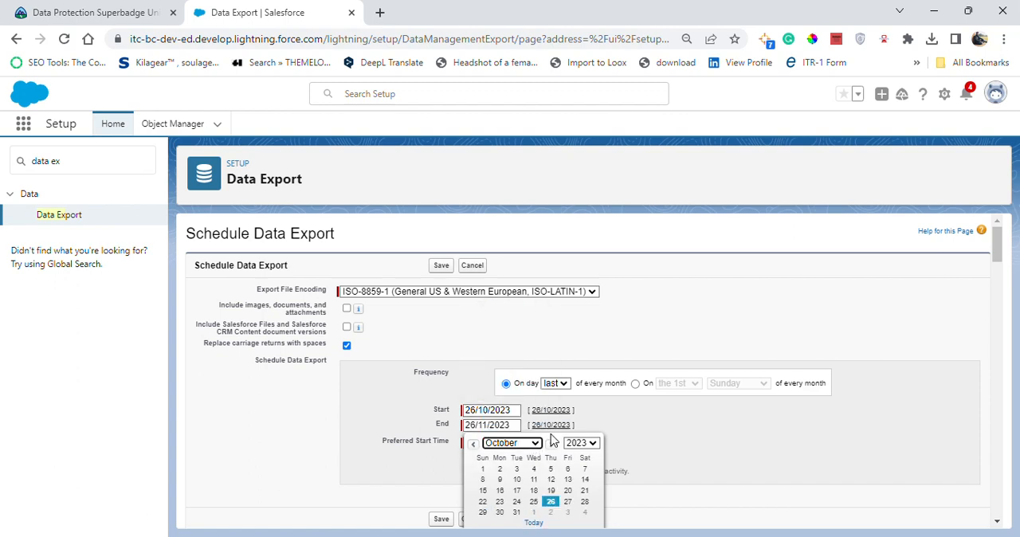
left_click(551, 501)
left_click(497, 446)
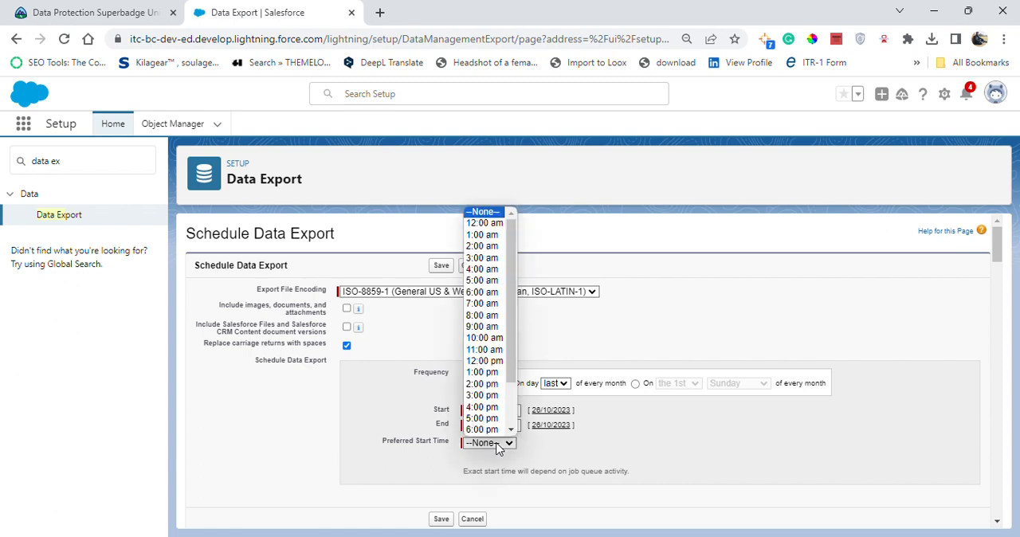
left_click(488, 224)
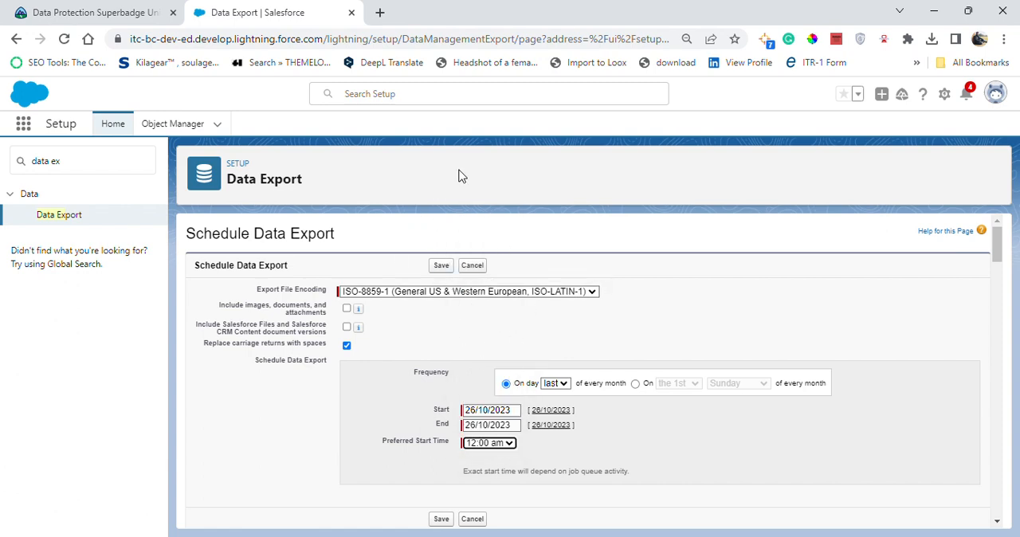
Set the scheduled export's end date to 22/03/2023.
left_click(494, 428)
left_click(512, 443)
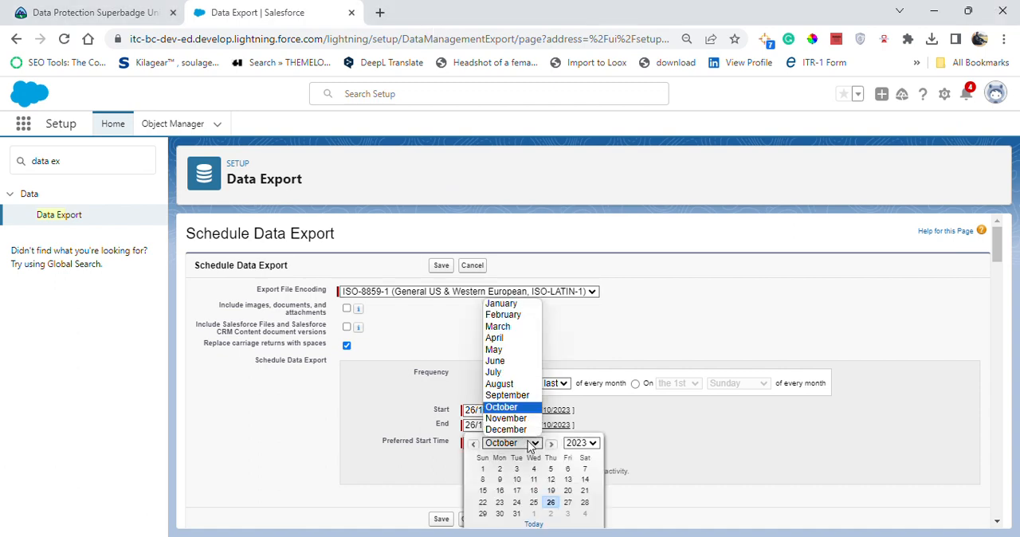
left_click(518, 326)
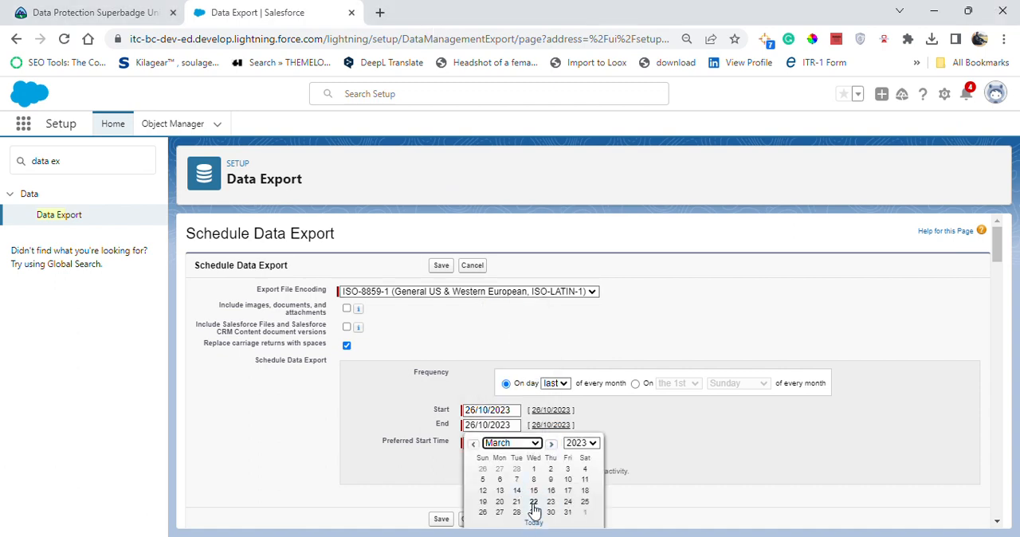
left_click(533, 502)
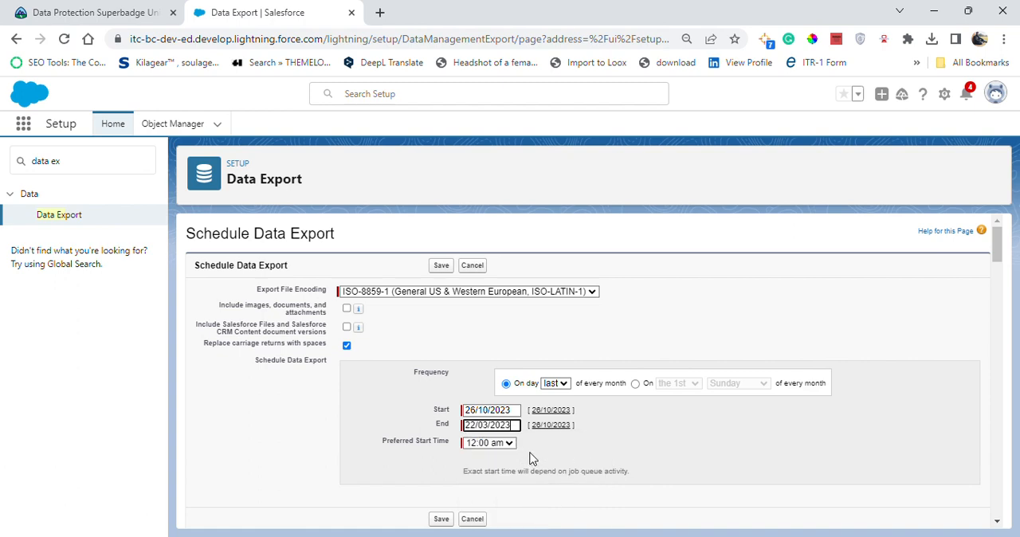
Include Contract in the exported data instead of all data, and try to save the export schedule.
scroll(449, 159, "down", 3)
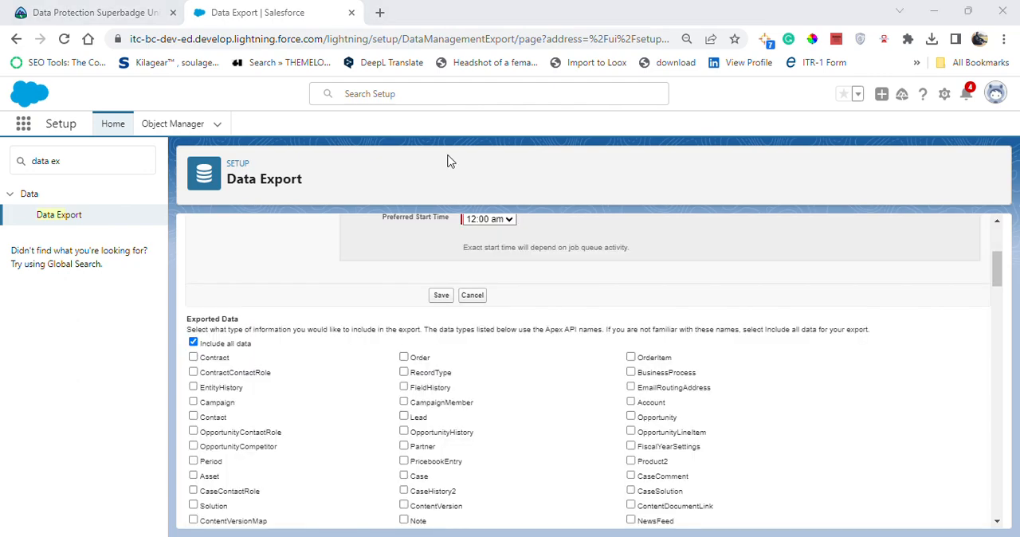
scroll(451, 163, "up", 1)
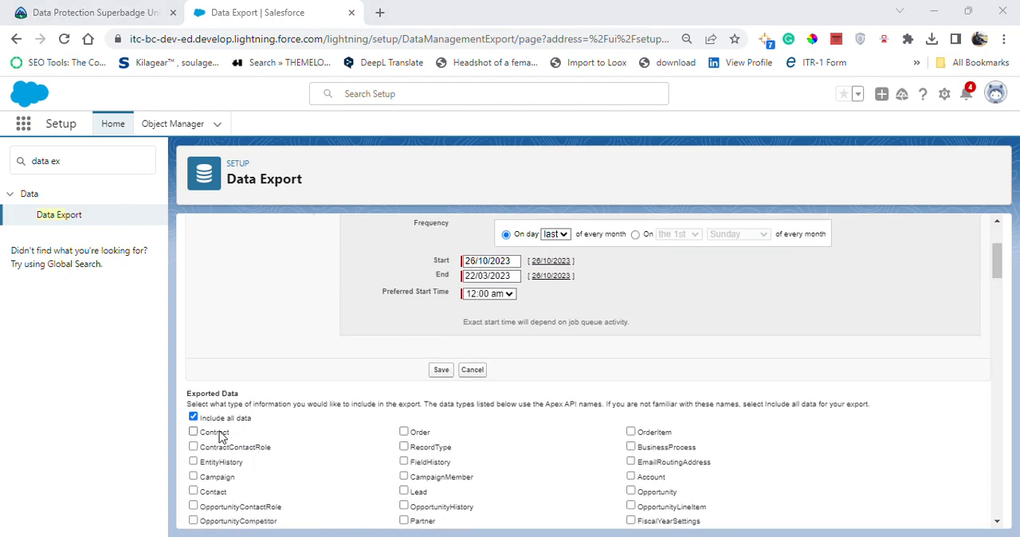
left_click(221, 436)
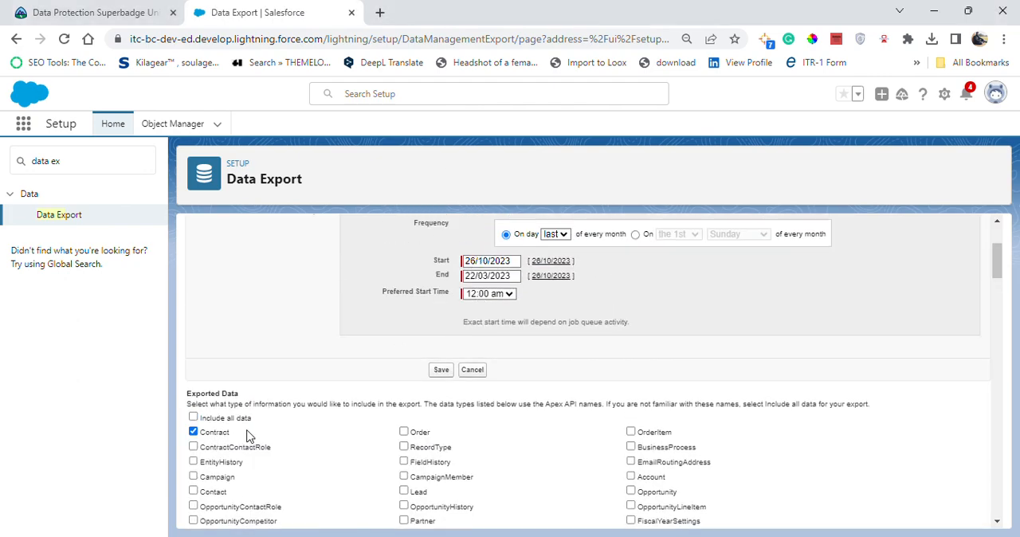
left_click(436, 372)
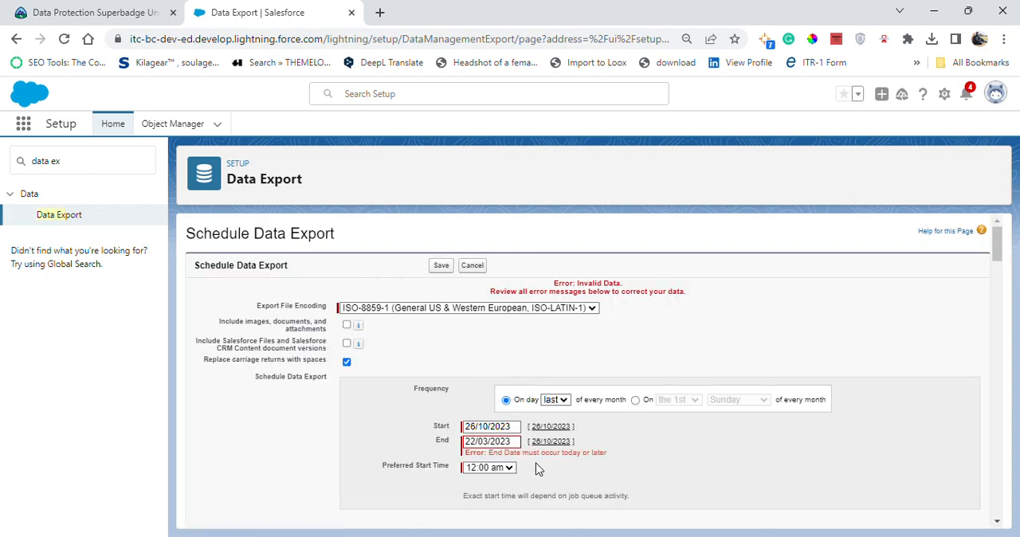
scroll(528, 396, "down", 3)
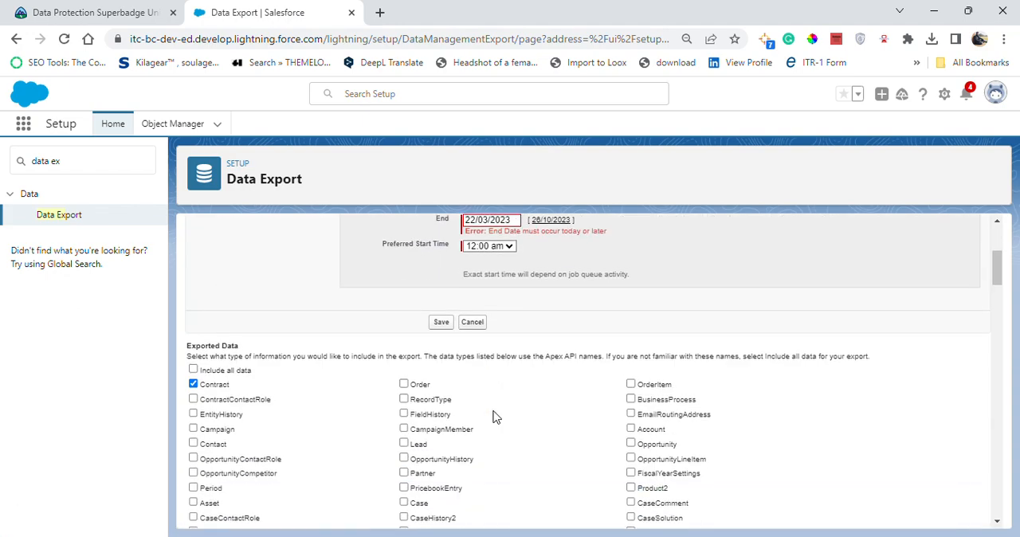
scroll(494, 417, "up", 2)
scroll(538, 358, "down", 1)
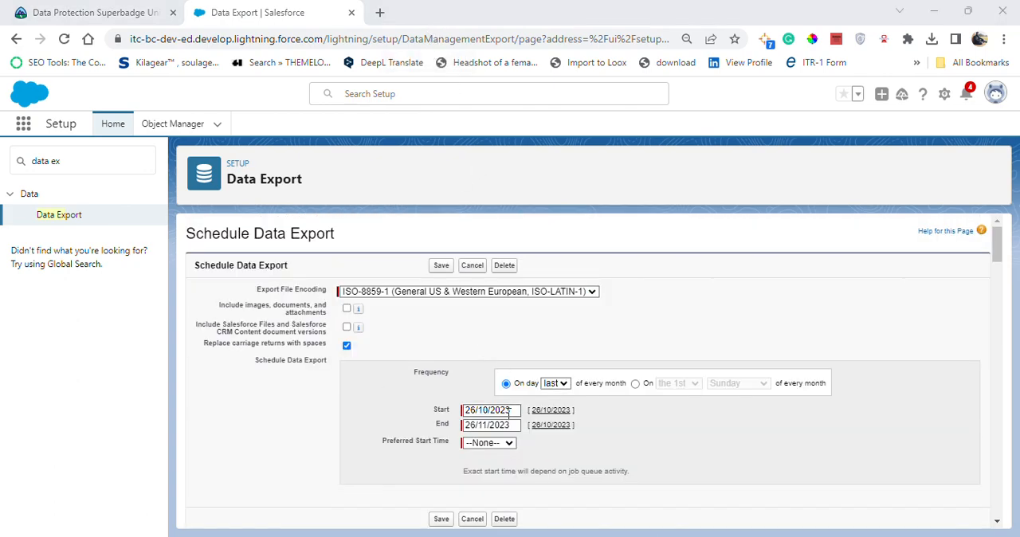
left_click(505, 425)
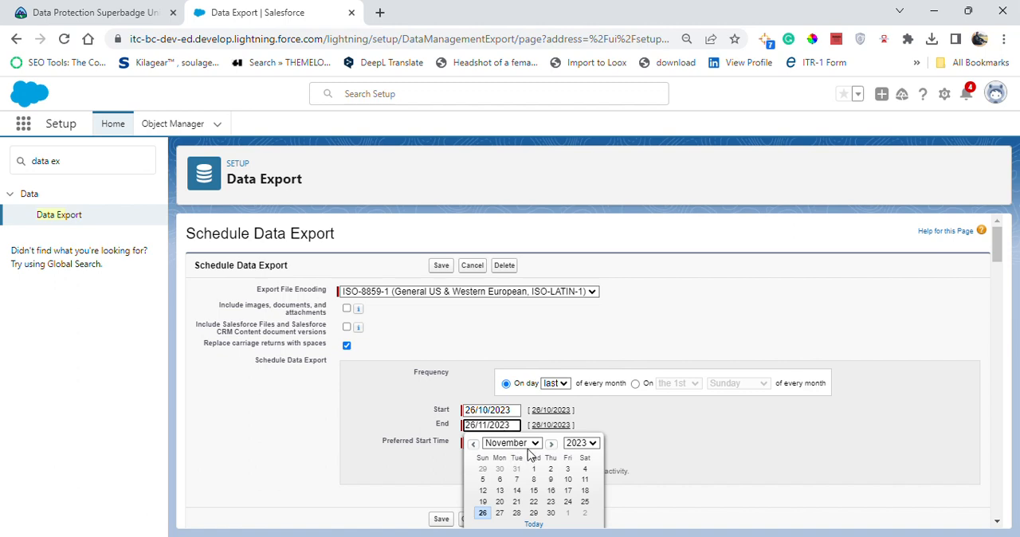
left_click(511, 443)
left_click(526, 428)
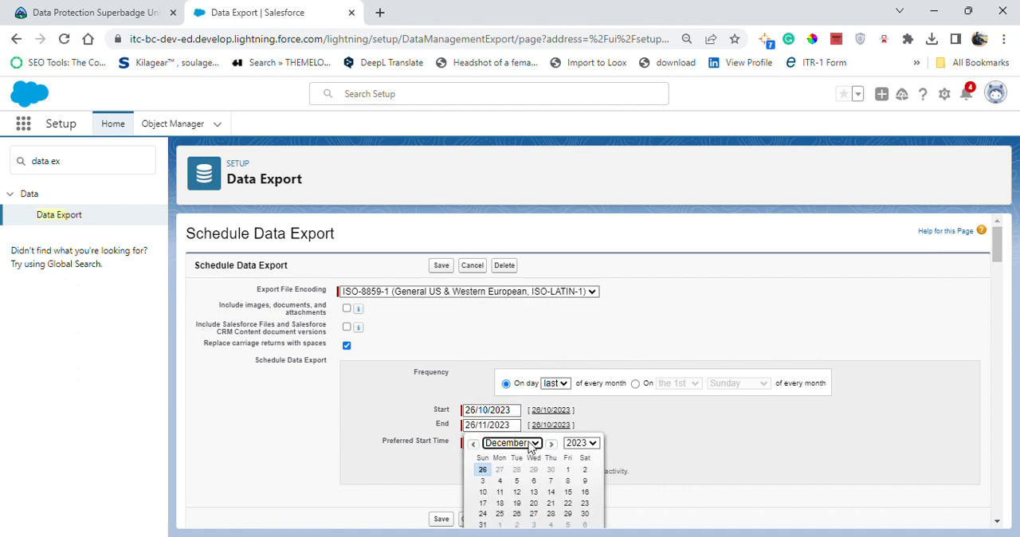
left_click(482, 470)
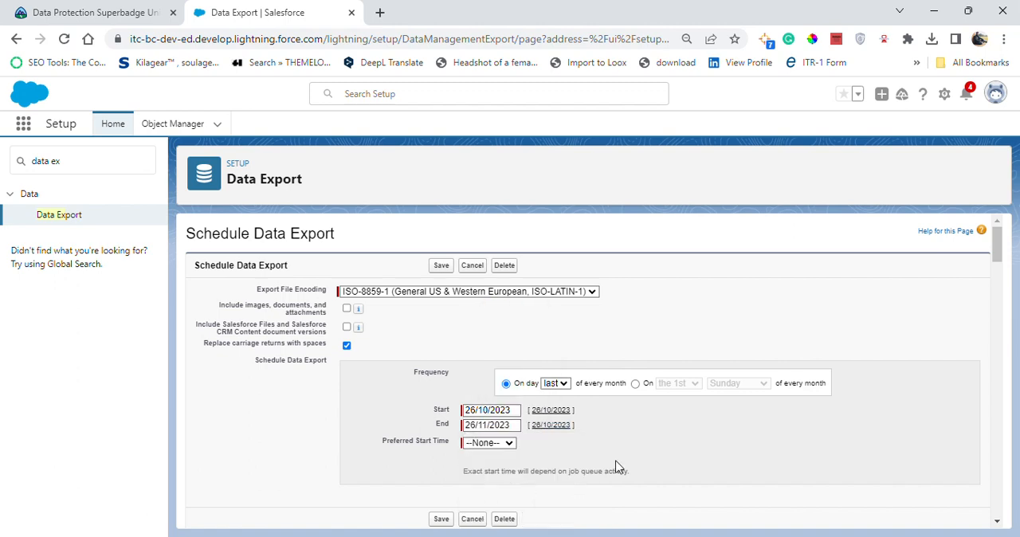
Set the scheduled export's end date to 26/12/2023.
left_click(503, 425)
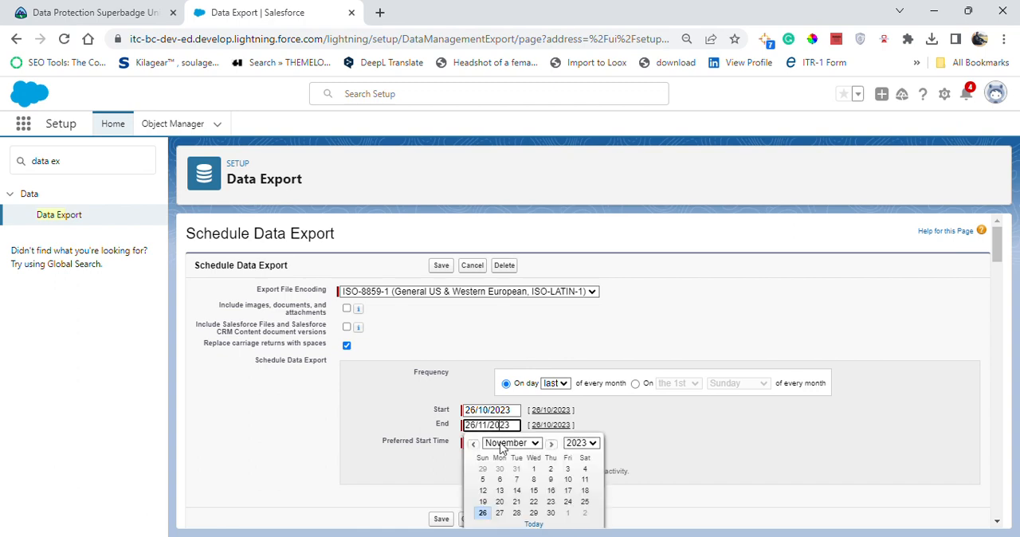
left_click(514, 444)
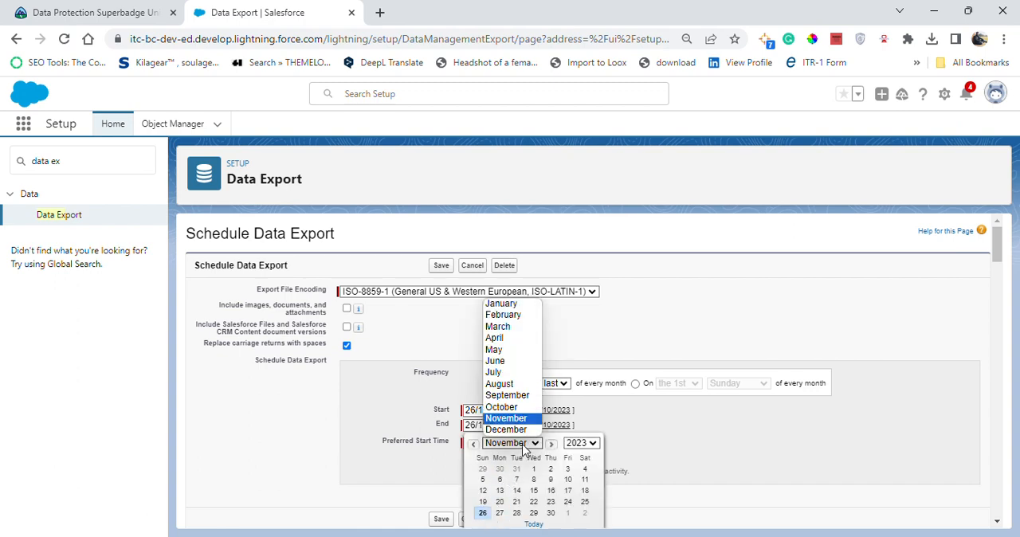
left_click(498, 431)
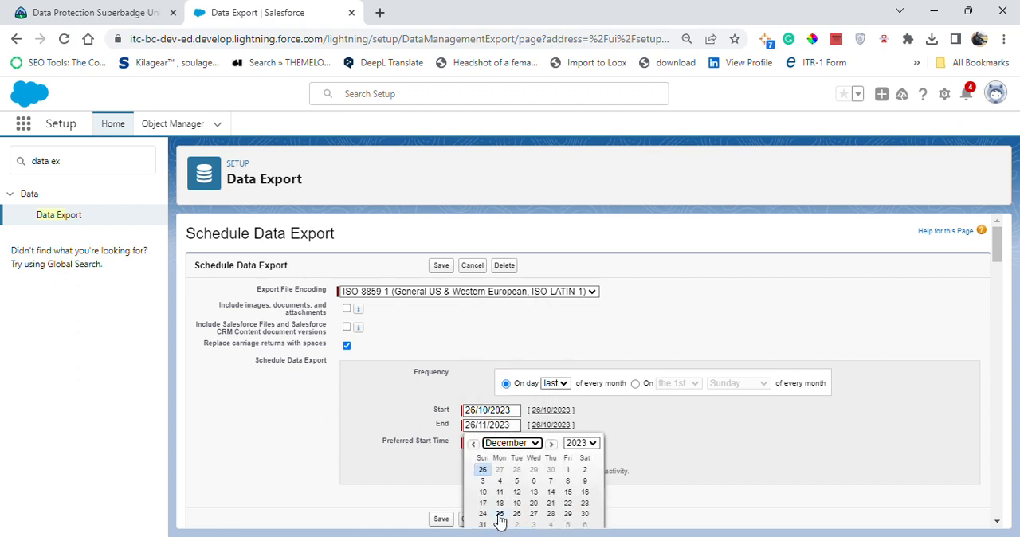
left_click(516, 514)
scroll(570, 466, "down", 1)
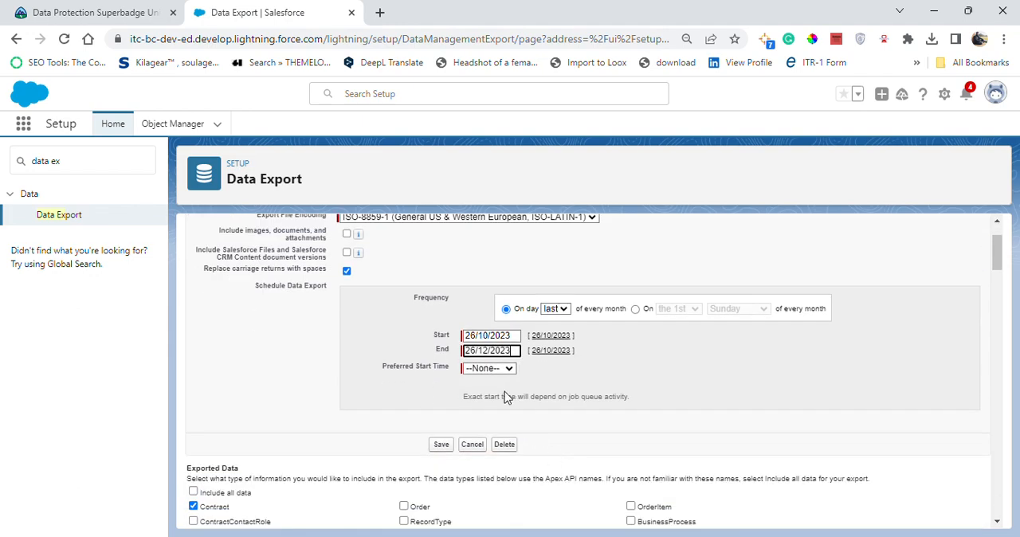
Set the preferred start time to 12:00 am and save the export schedule.
left_click(493, 371)
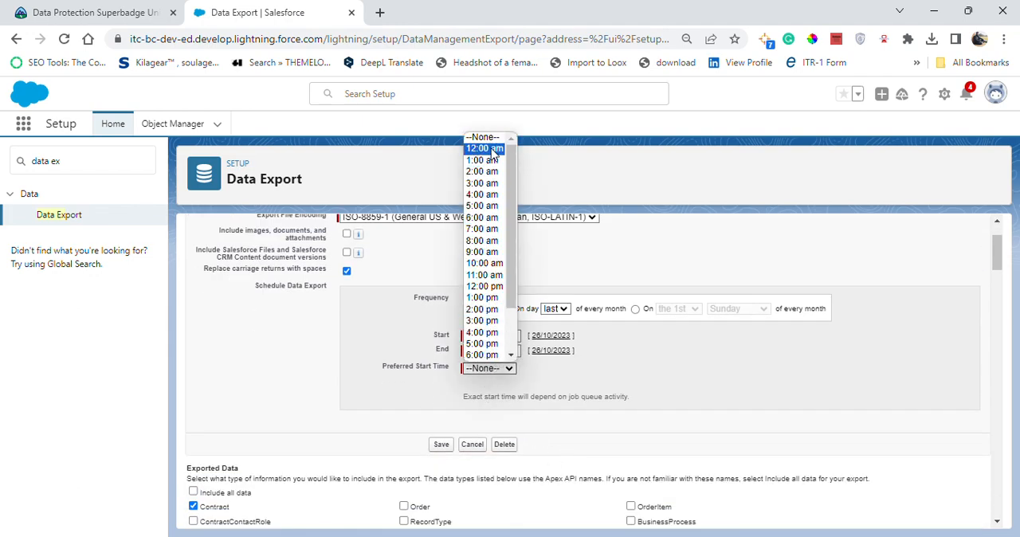
left_click(493, 150)
scroll(314, 472, "down", 1)
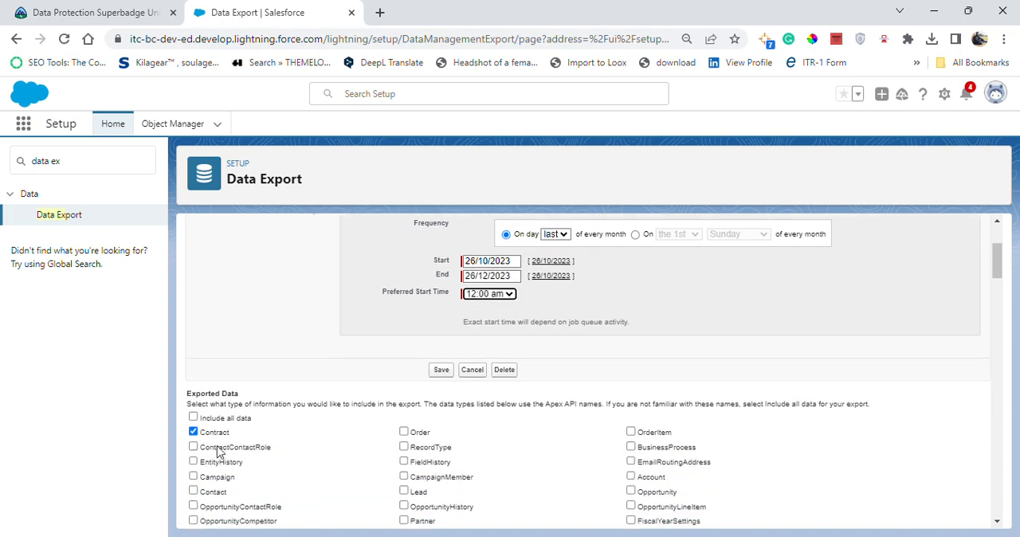
left_click(441, 370)
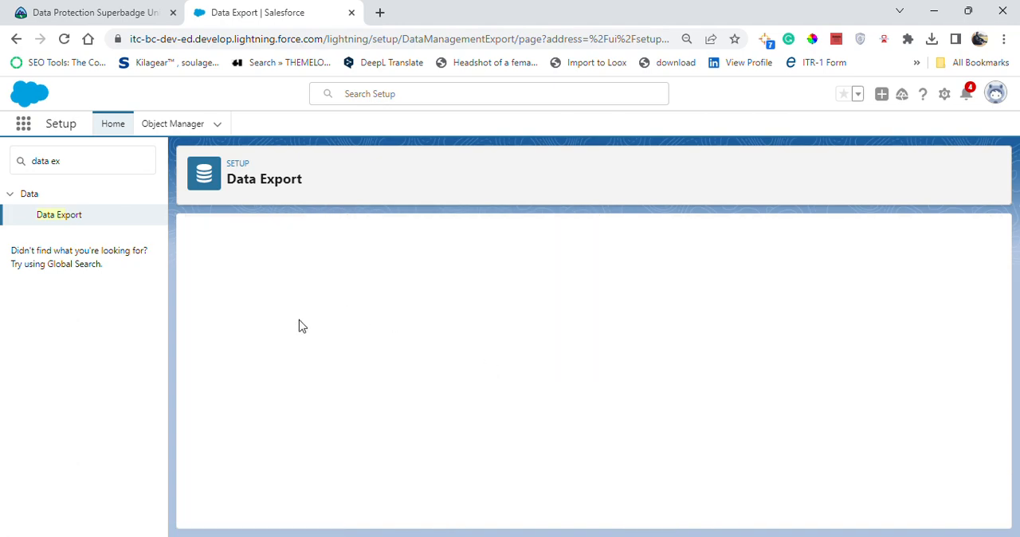
Switch to the Trailhead superbadge page and check the Prevent and Protect Against Data Loss challenge.
left_click(5, 6)
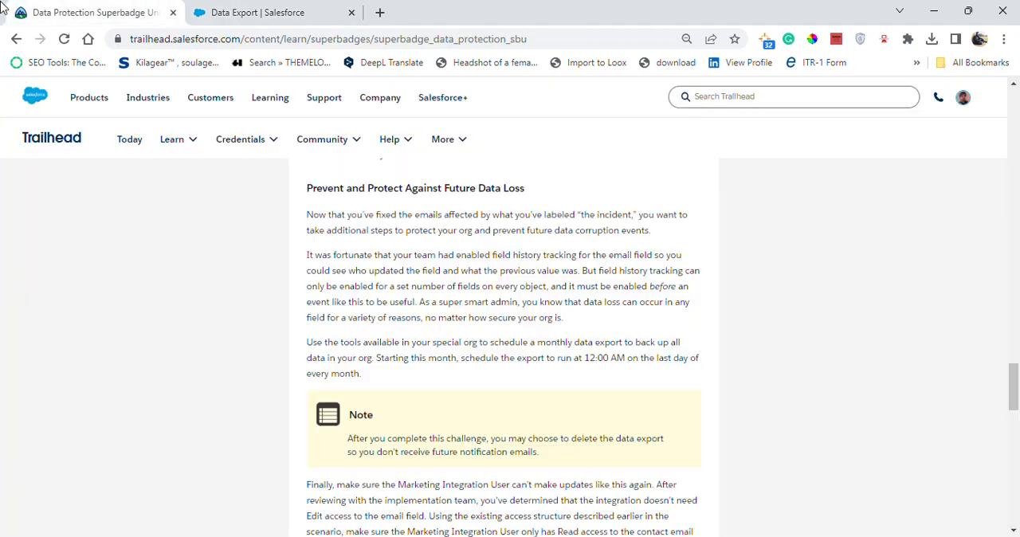
scroll(678, 387, "down", 10)
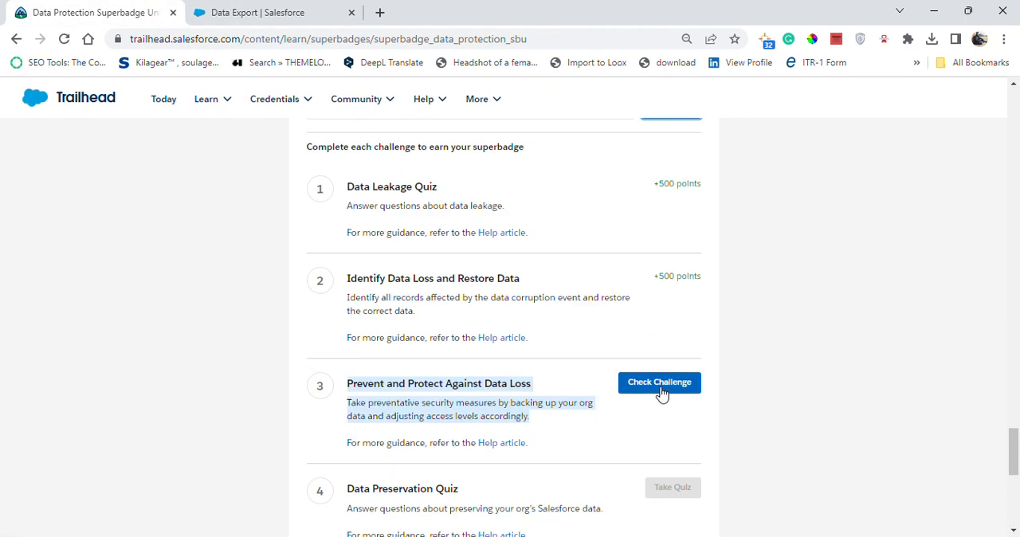
left_click(666, 420)
left_click(671, 382)
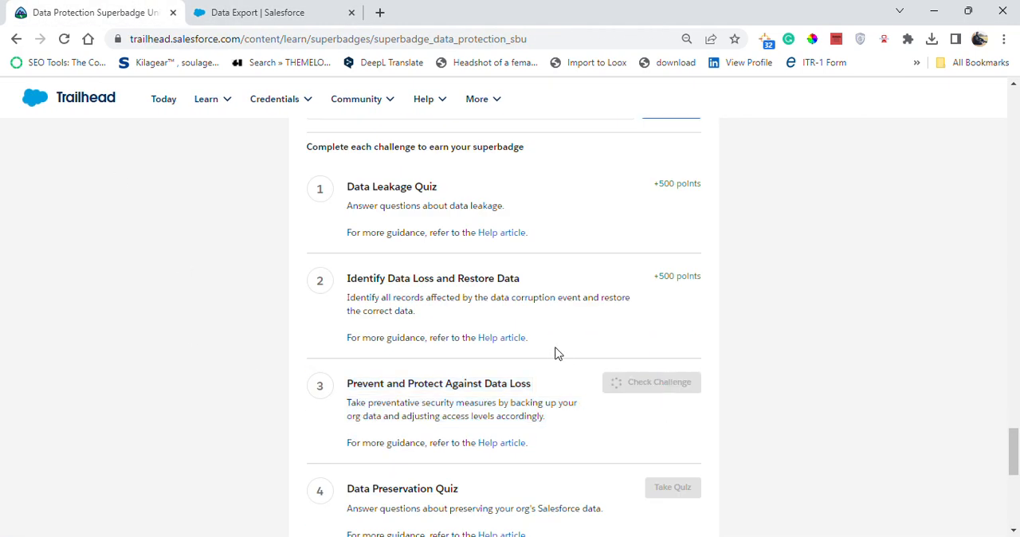